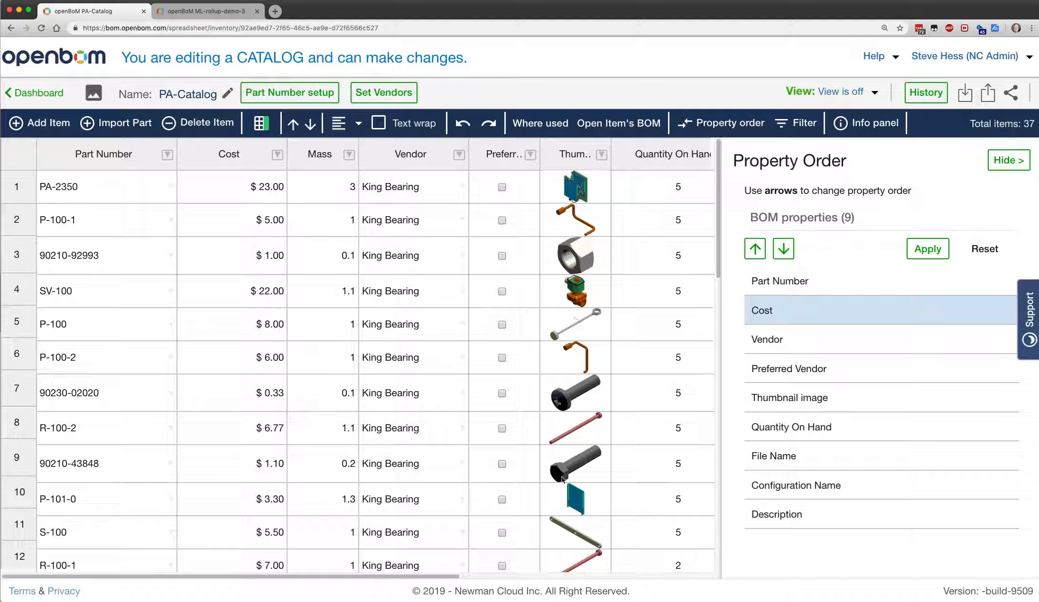
Switch from PA-Catalog to the ML-rollup-demo-3 BOM and check which catalogs are set for it.
left_click_drag(451, 576, 426, 573)
left_click(207, 11)
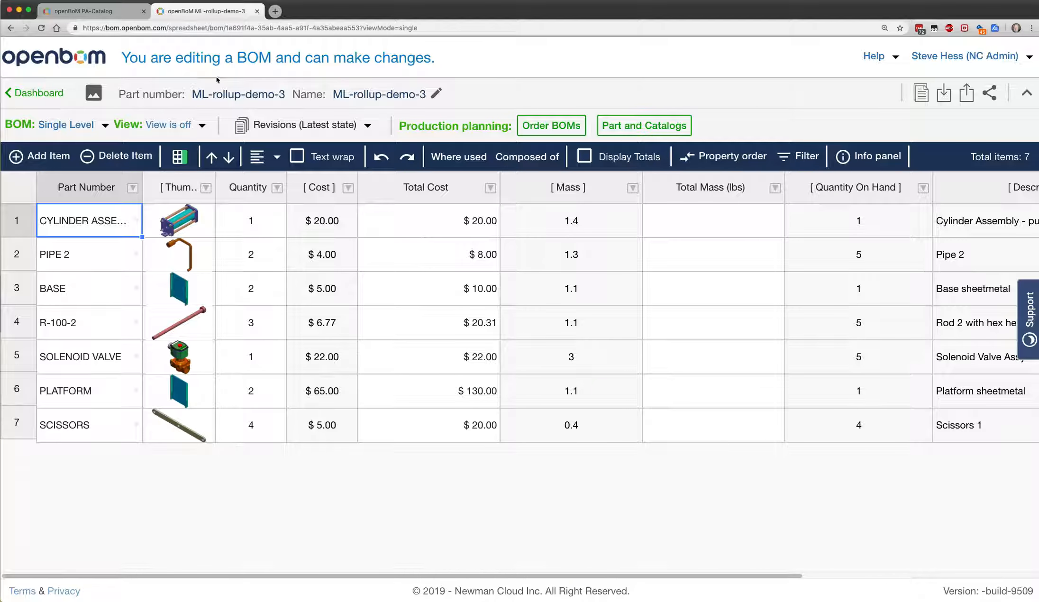
left_click(651, 125)
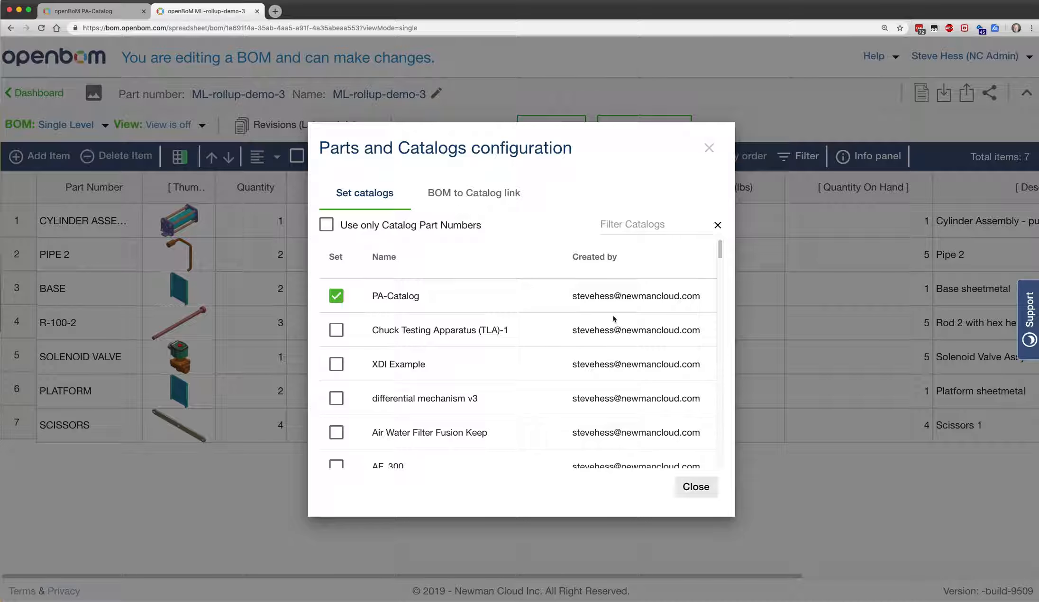
left_click(696, 486)
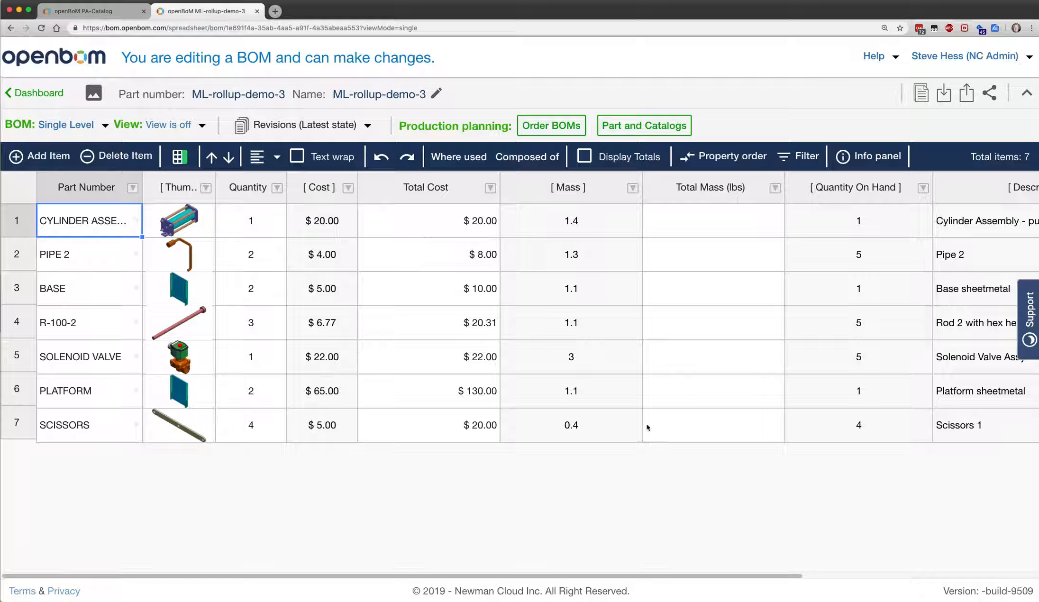
Set Quantity as the multi-level rollup's quantity property in the Total Cost formula and save the formula.
right_click(422, 228)
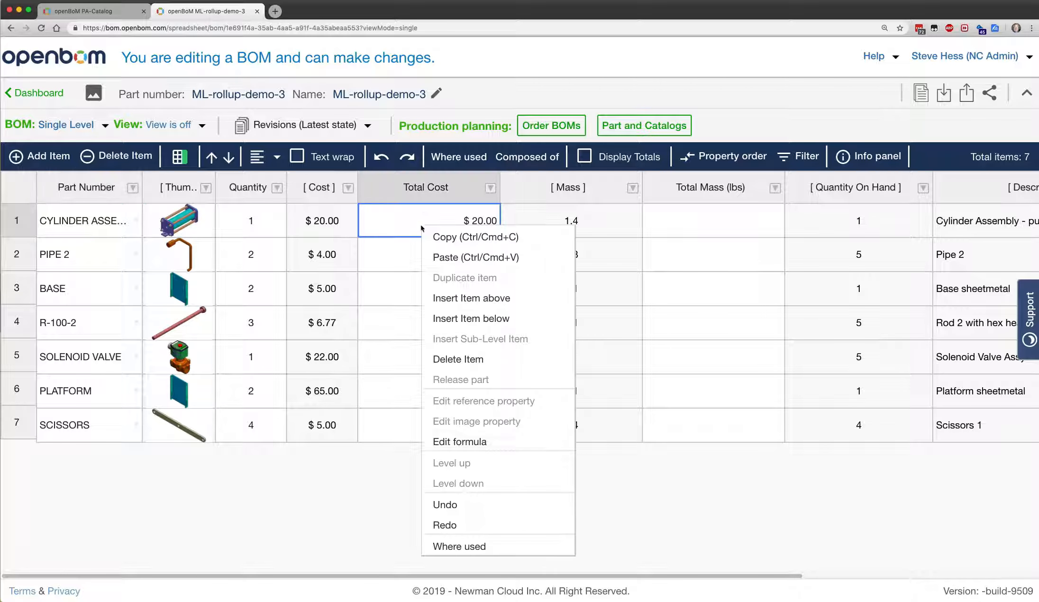
left_click(455, 440)
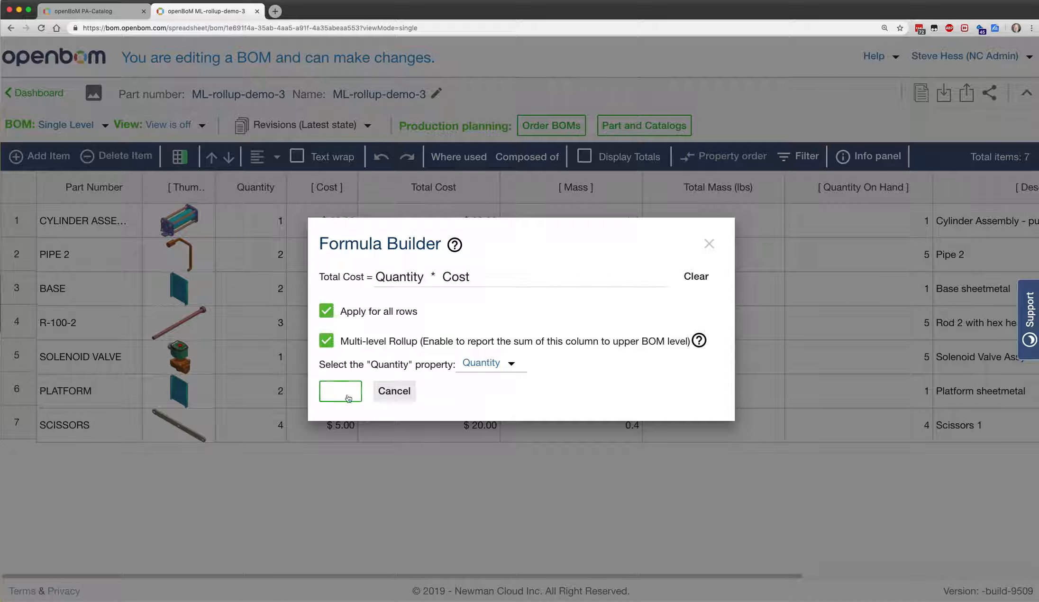
left_click(506, 363)
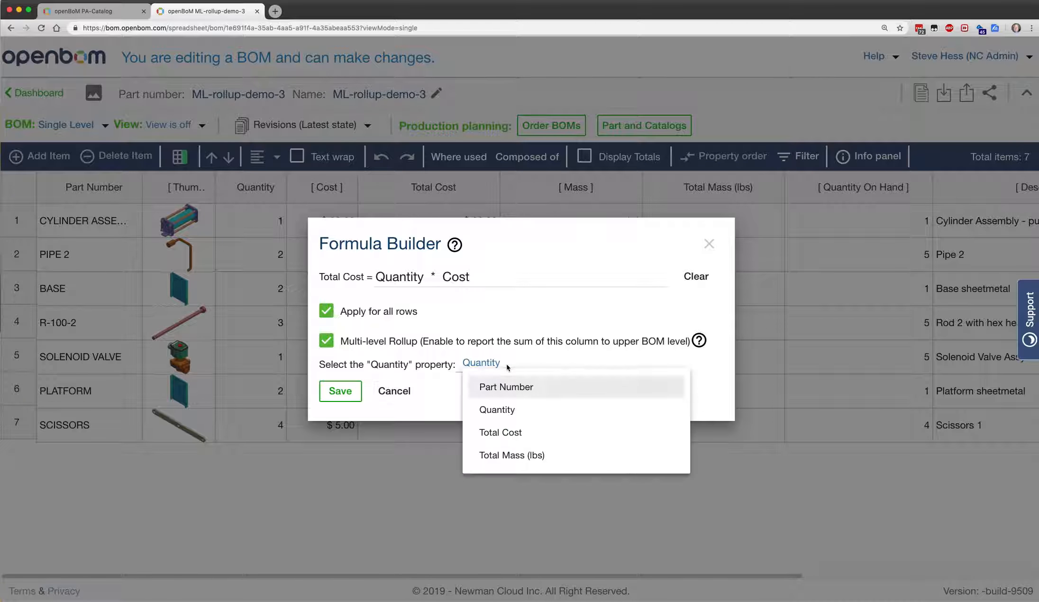
left_click(504, 411)
left_click(340, 390)
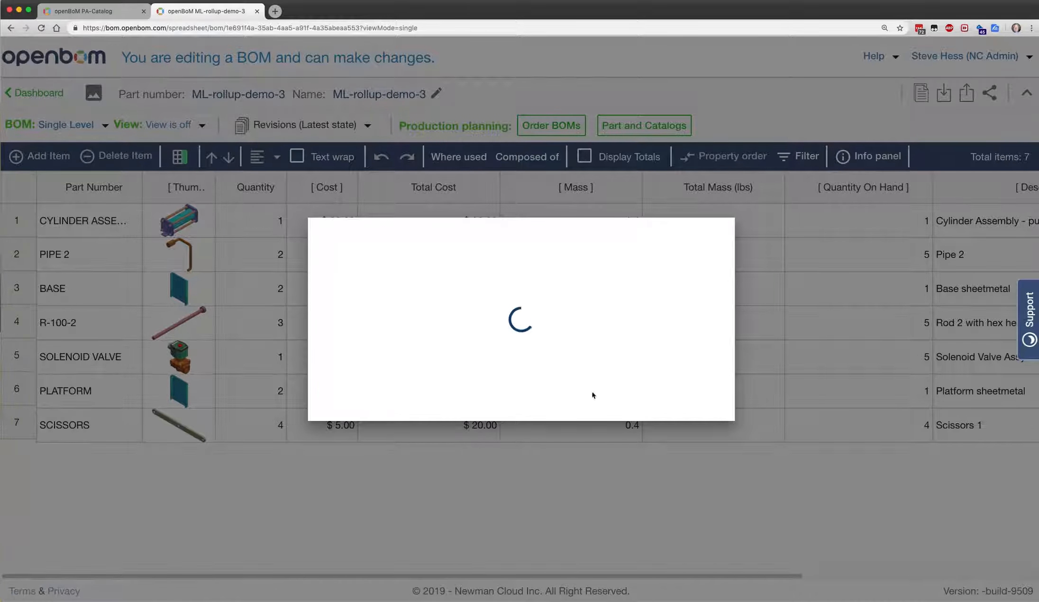
Build the formula Mass * Quantity for the Total Mass (lbs) column.
right_click(715, 223)
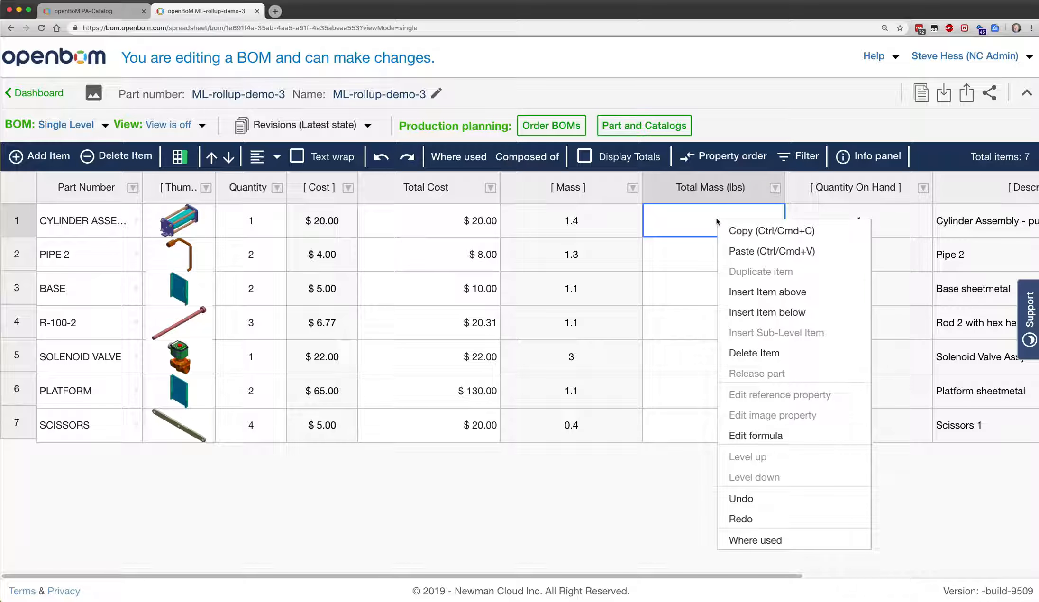
left_click(763, 439)
left_click(446, 285)
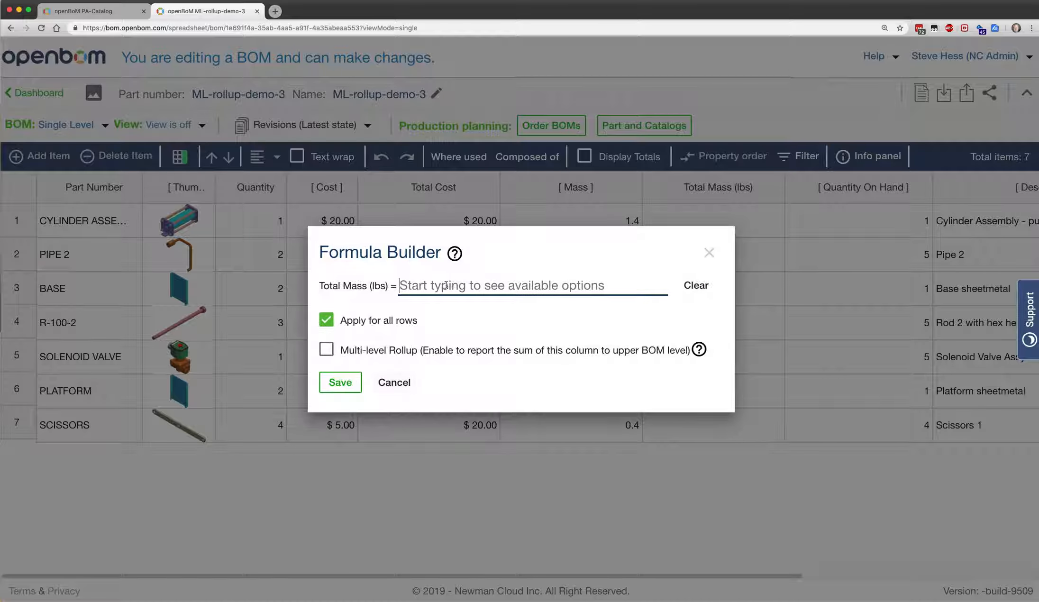
type("M")
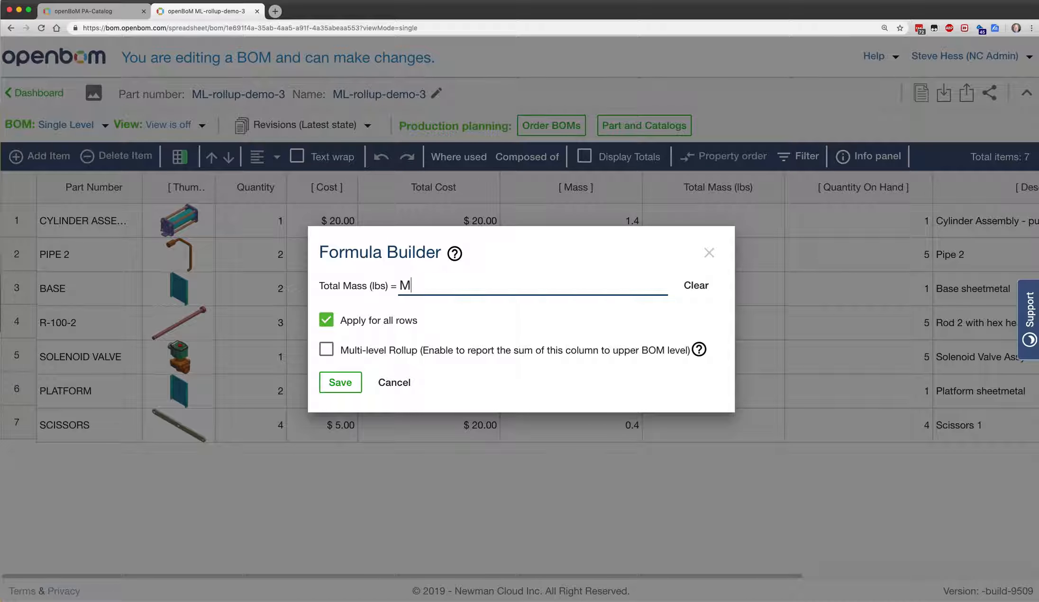
key("Return")
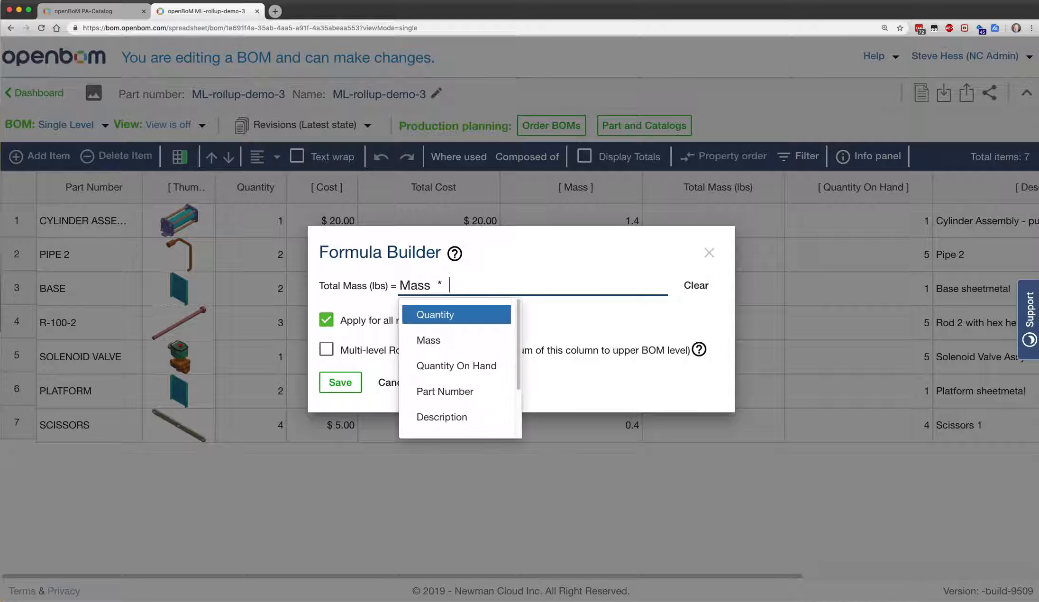
type("Q")
key("Return")
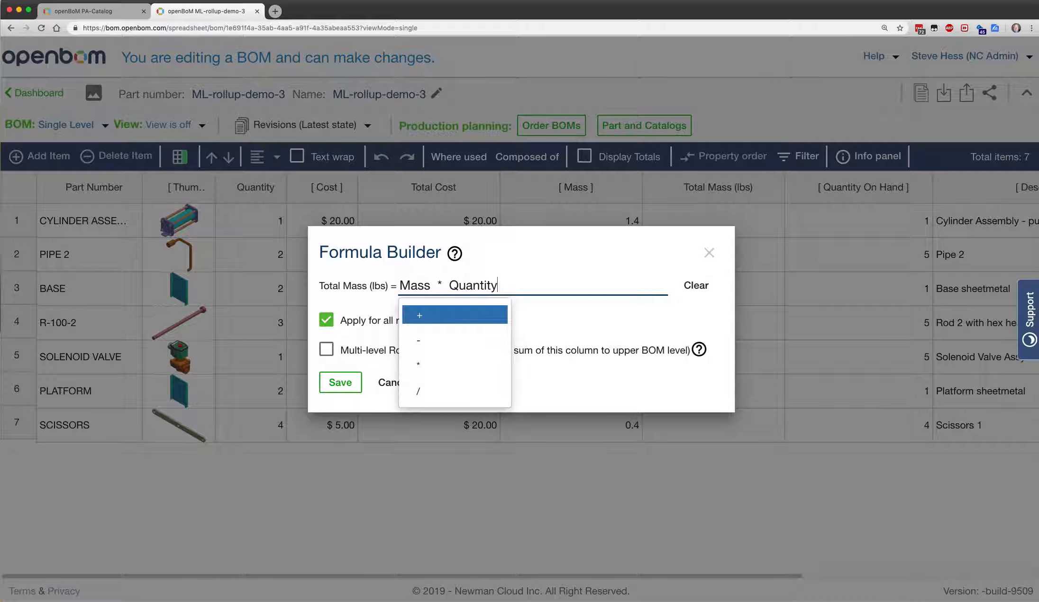
Enable Multi-level Rollup for the Total Mass (lbs) formula with Quantity as its quantity property, and save it.
left_click(326, 349)
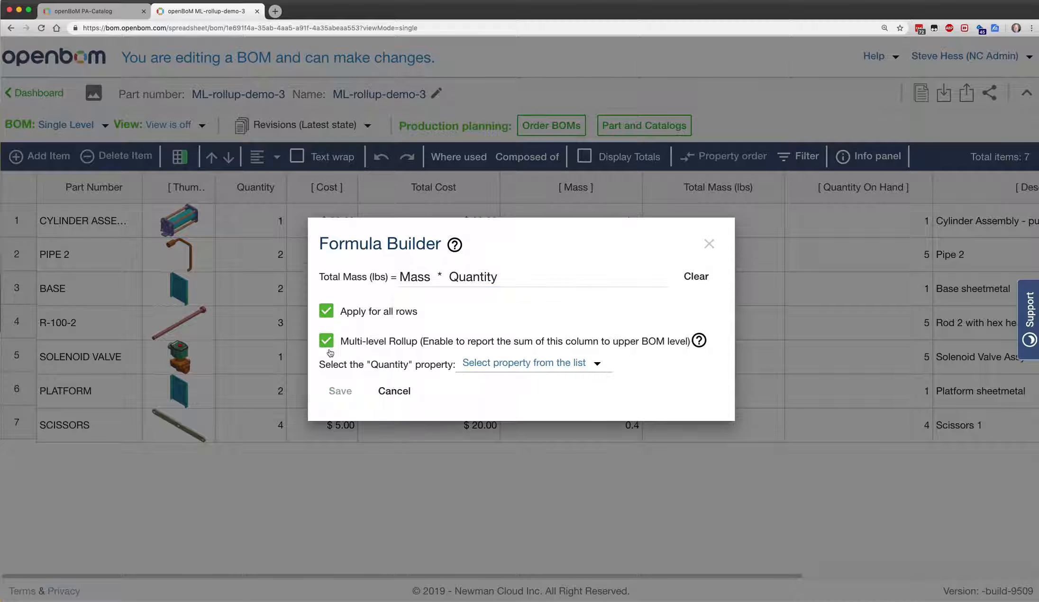
left_click(505, 368)
left_click(500, 410)
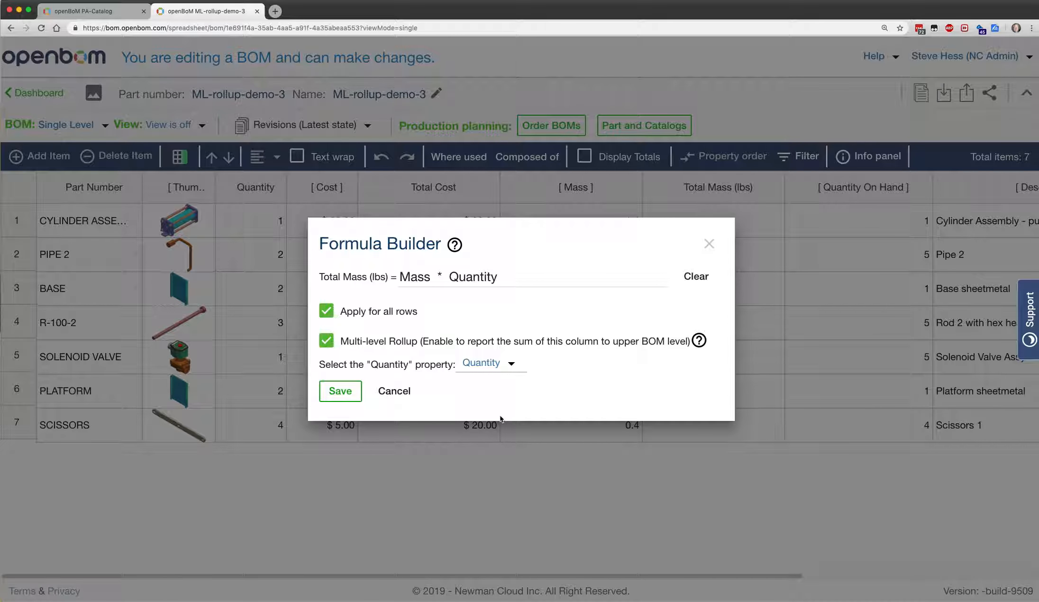
left_click(340, 391)
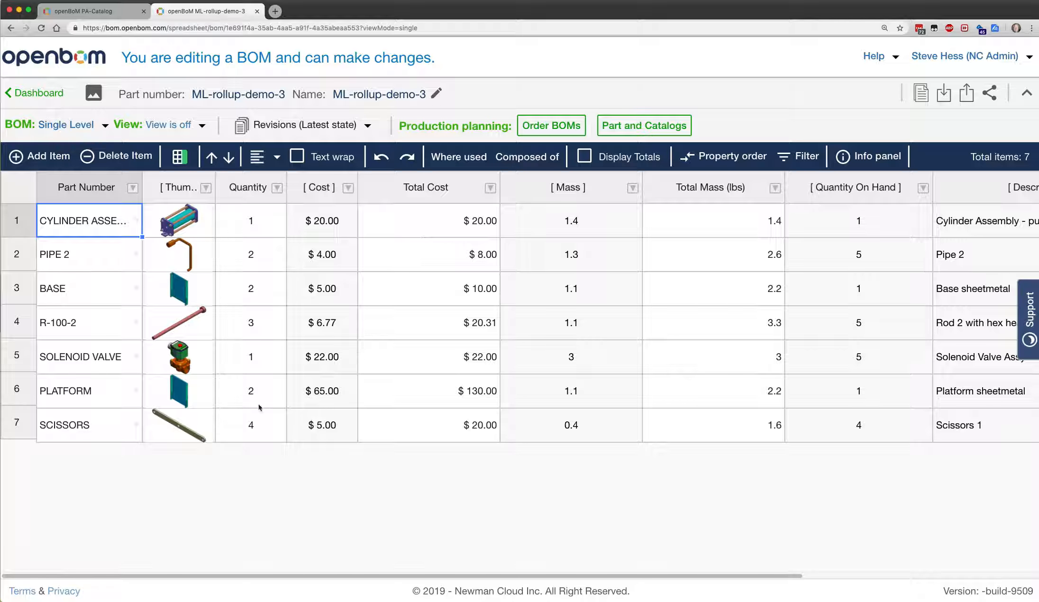
View the BOM as Multi-Level to inspect the cylinder assembly's sub-items, and return to the Single Level view.
left_click(62, 125)
left_click(81, 184)
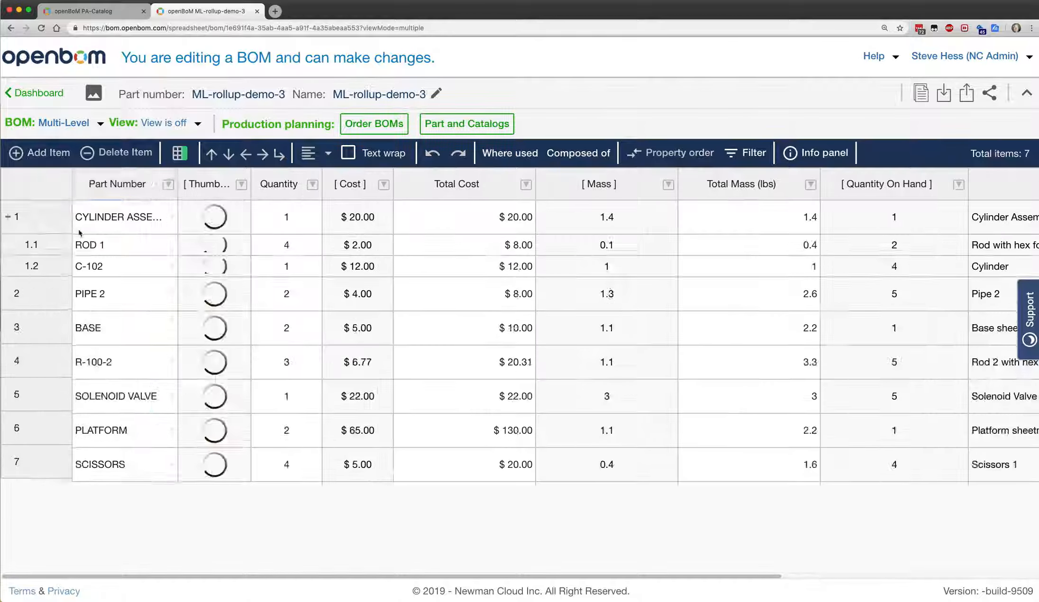
left_click(57, 254)
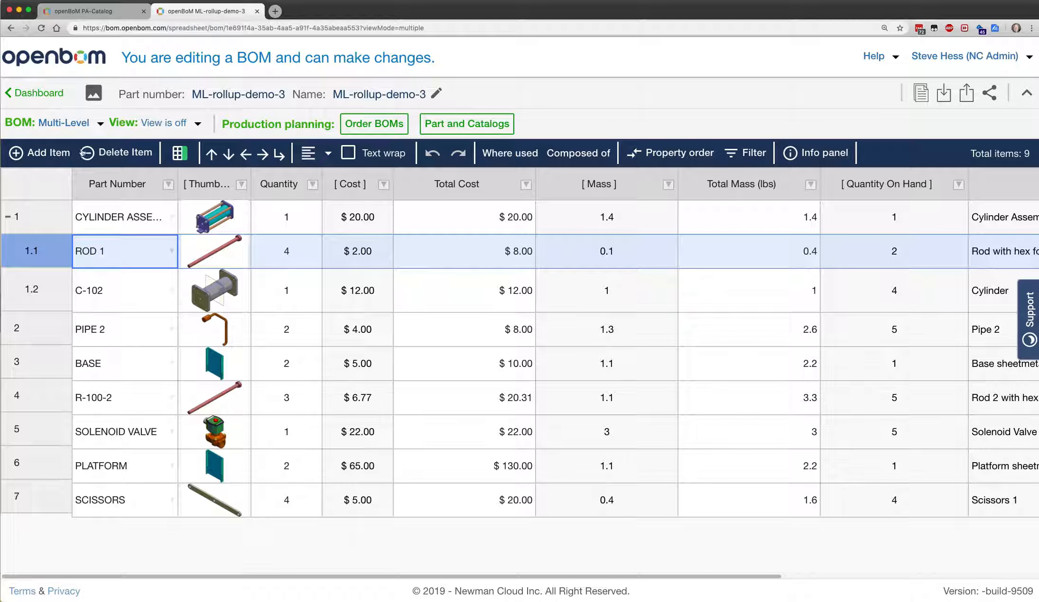
left_click(64, 122)
left_click(66, 154)
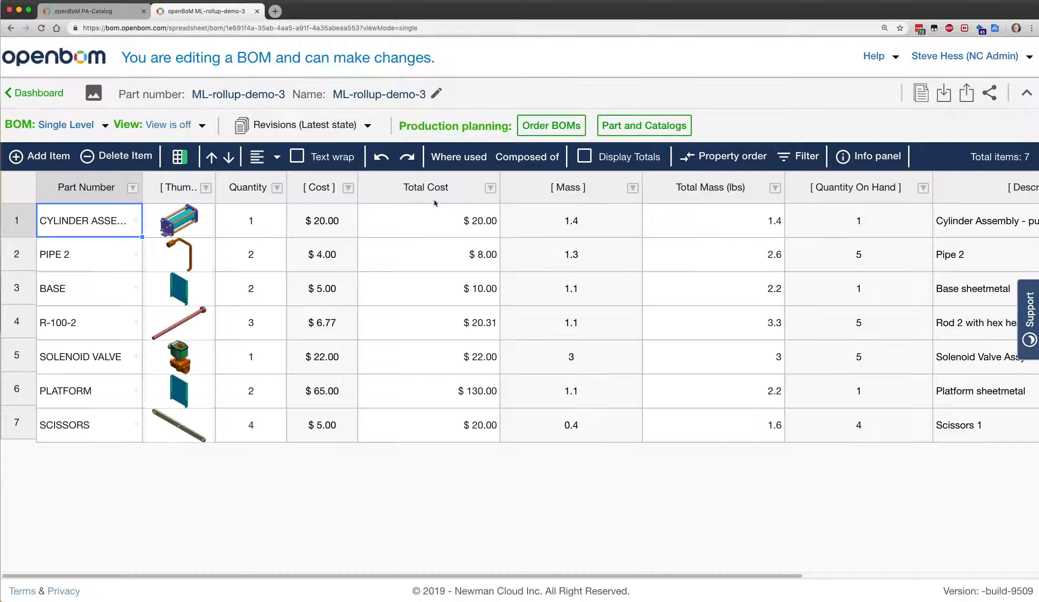
Display the BOM's totals row and set the PLATFORM quantity to 6, reloading the page to update the totals.
left_click(584, 157)
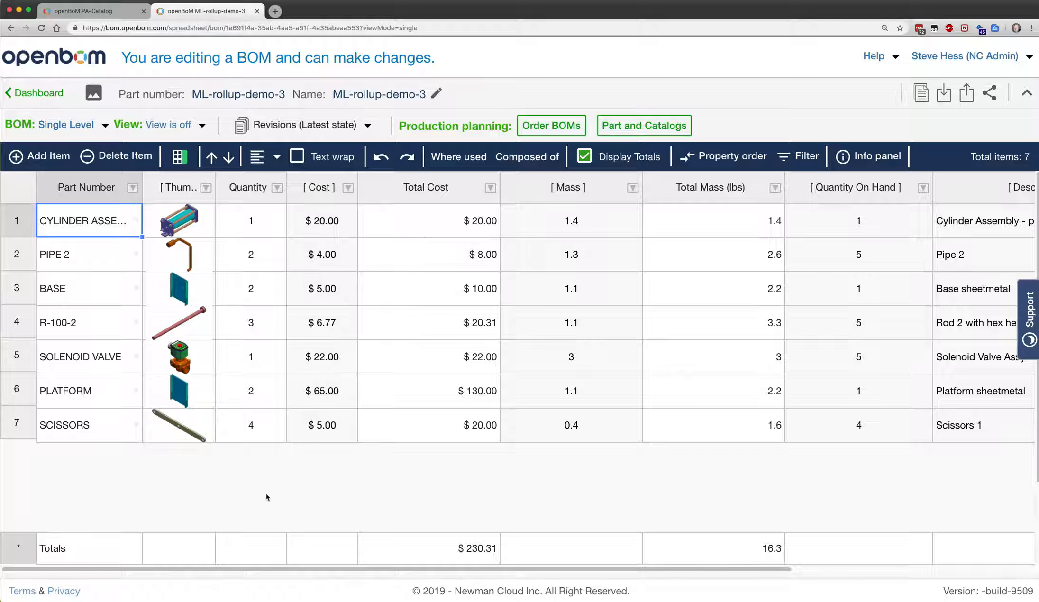
left_click(260, 389)
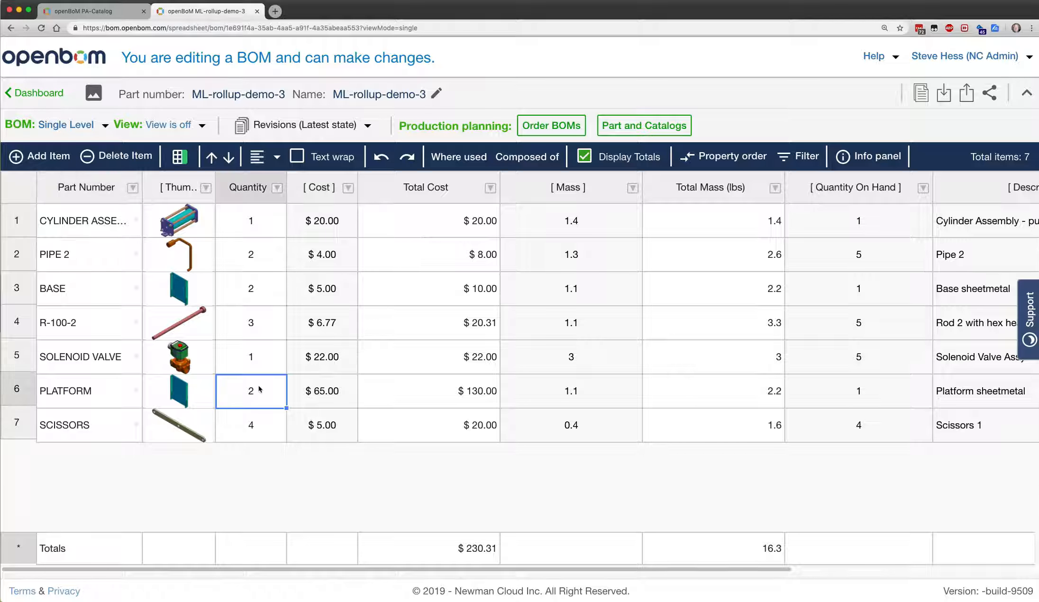
type("6")
key("Return")
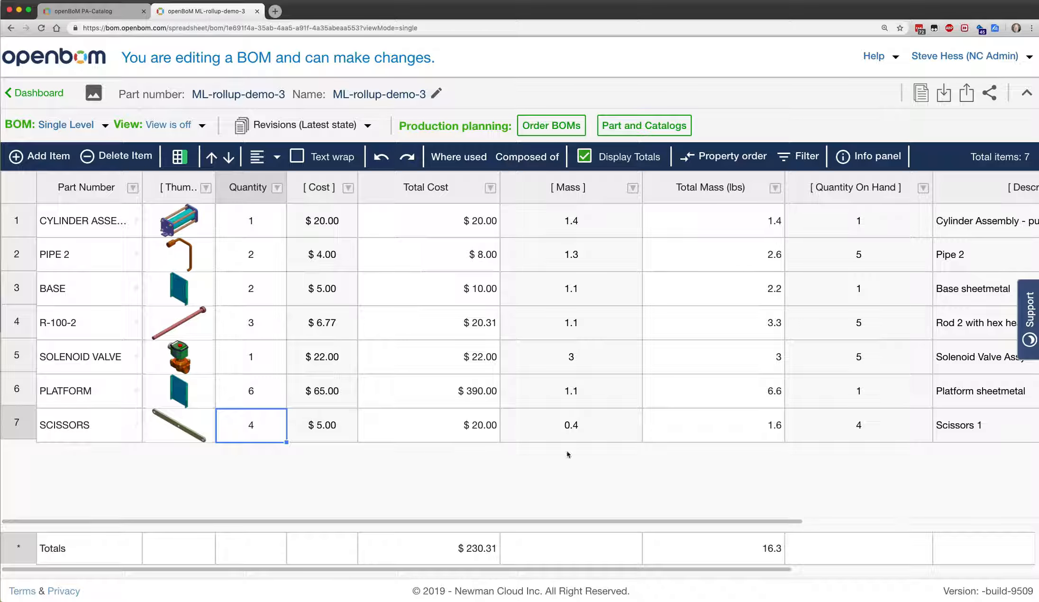
left_click(42, 29)
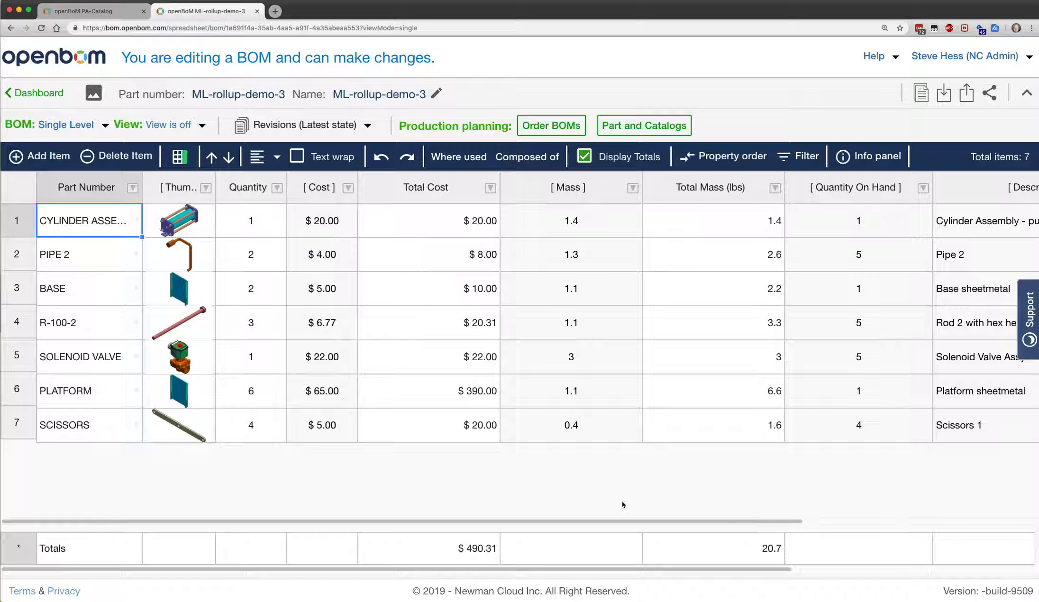
Set the SCISSORS quantity to 2 and reload the BOM to recalculate its totals.
left_click(267, 433)
type("2")
key("Return")
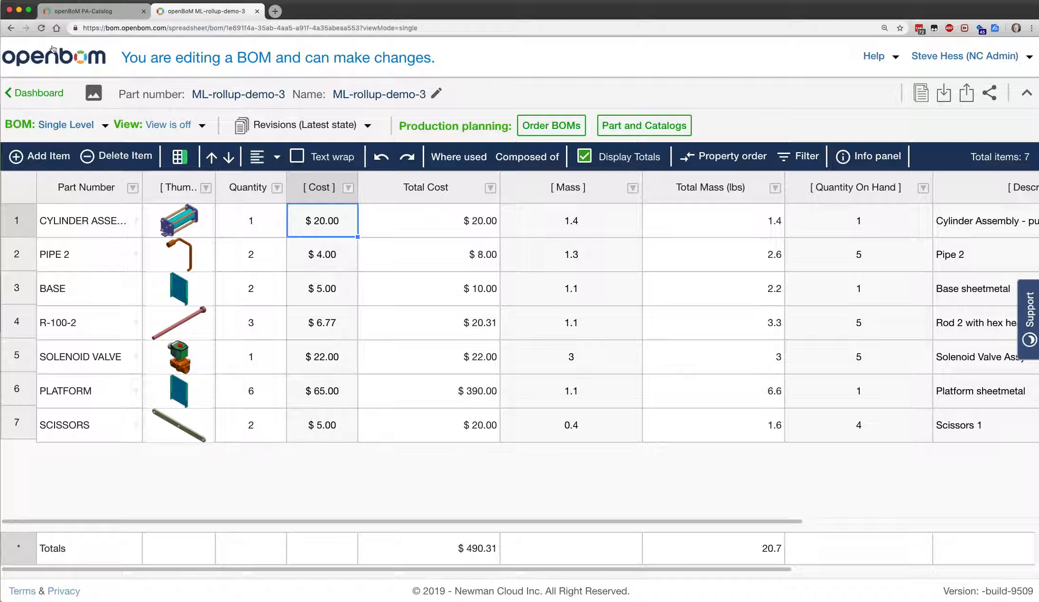
left_click(41, 28)
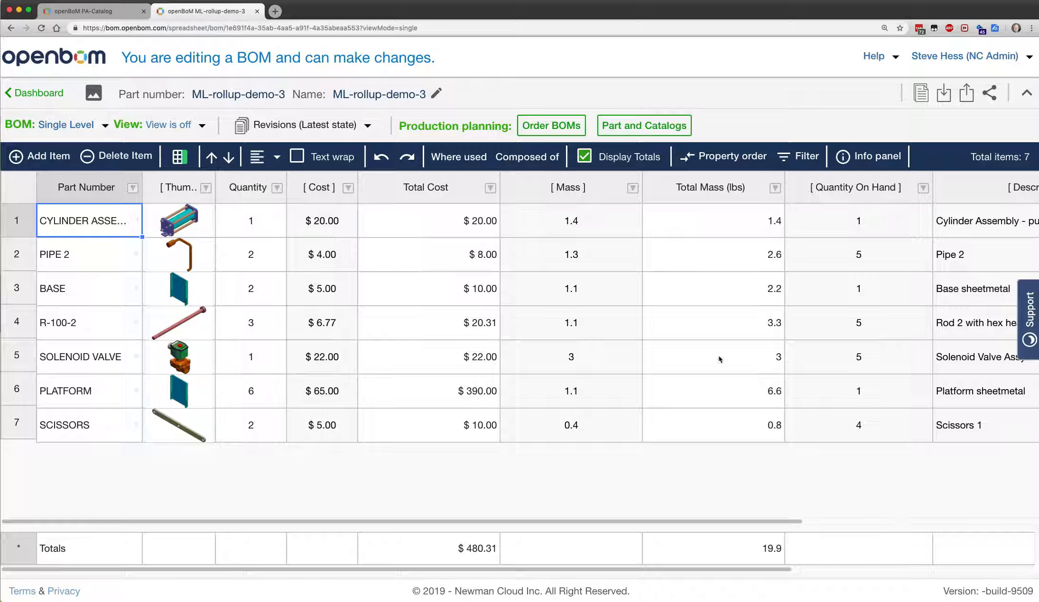
Look over the cost and mass properties in PA-Catalog and review the Total Cost formula in the BOM.
left_click(82, 12)
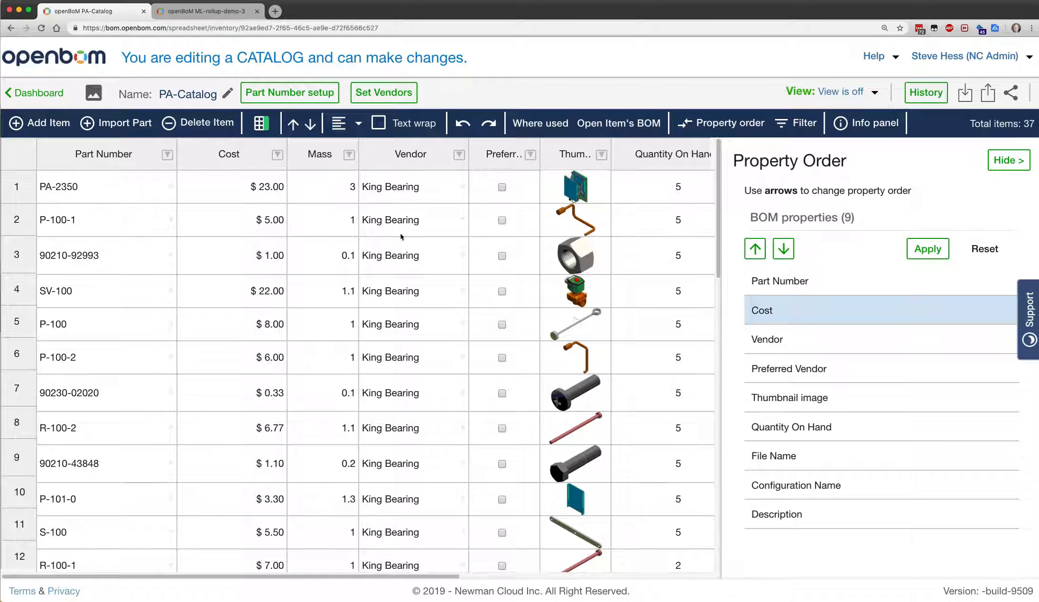
left_click(204, 9)
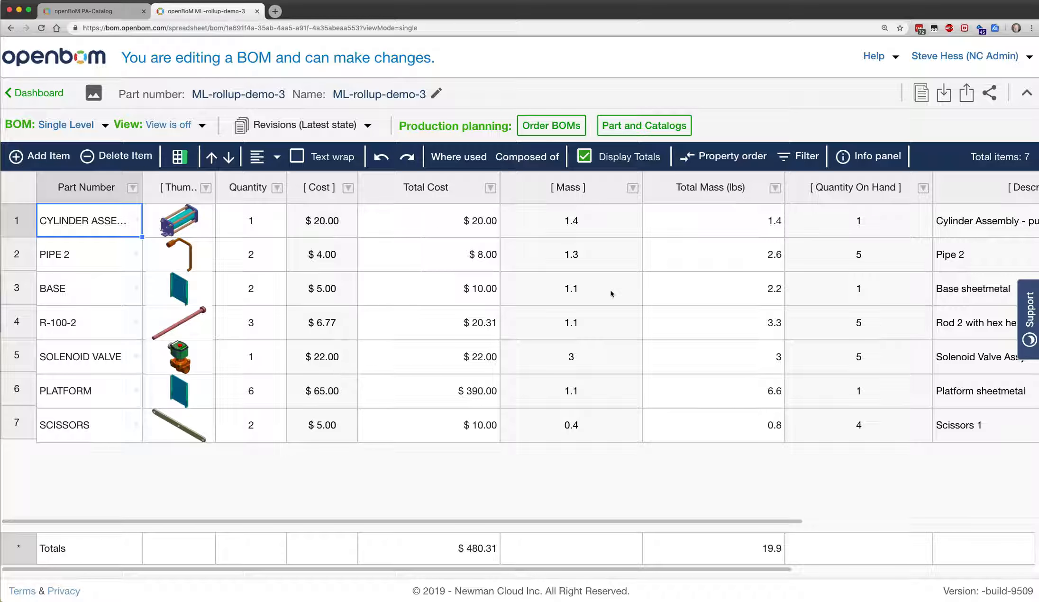
right_click(428, 226)
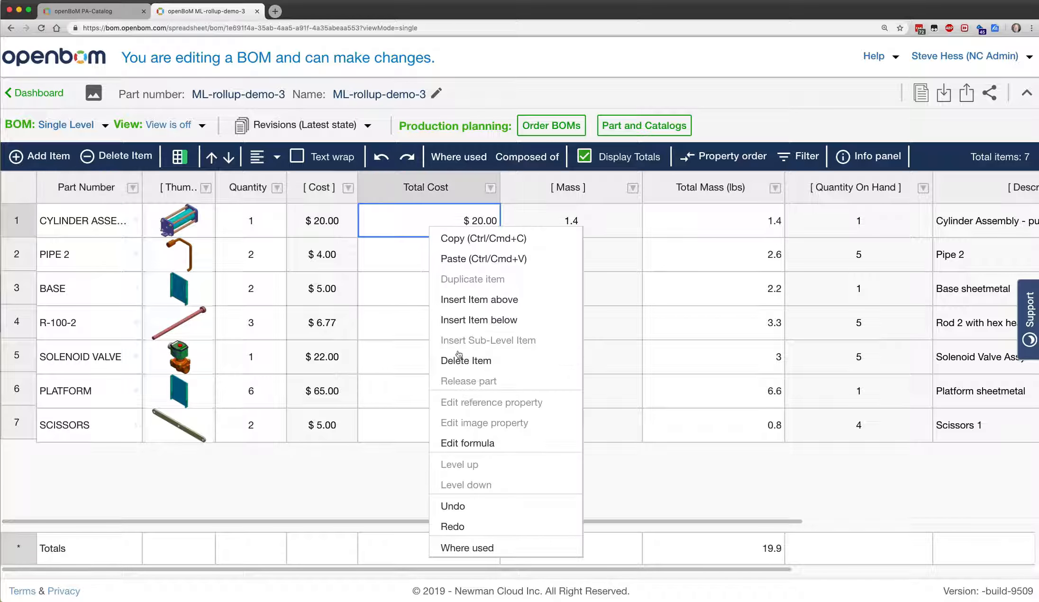
left_click(483, 436)
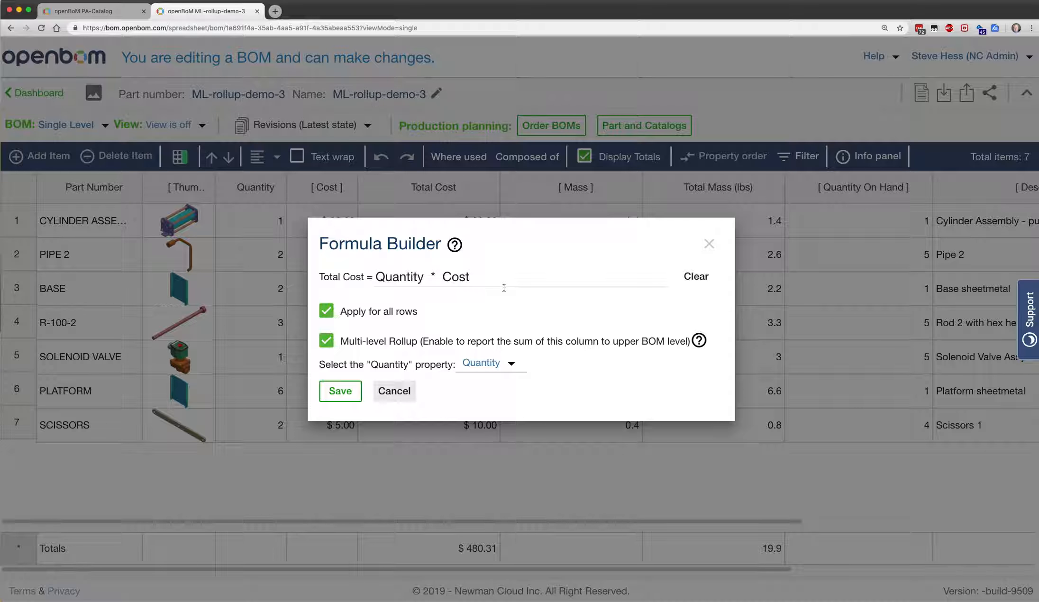
left_click(709, 244)
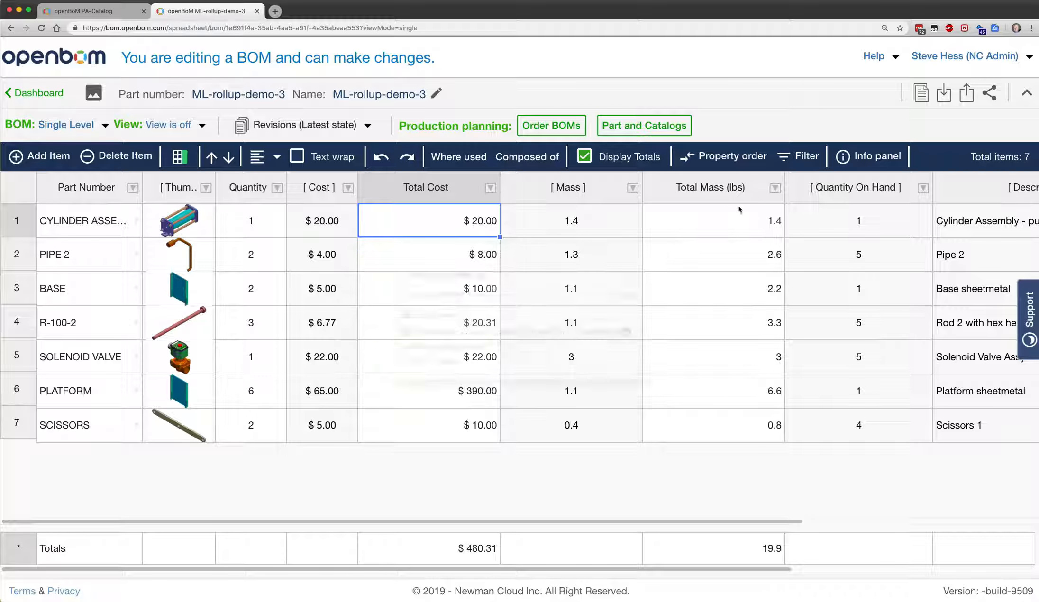
Review and save the Total Mass (lbs) formula as it is, and revisit PA-Catalog before returning to the BOM.
right_click(724, 219)
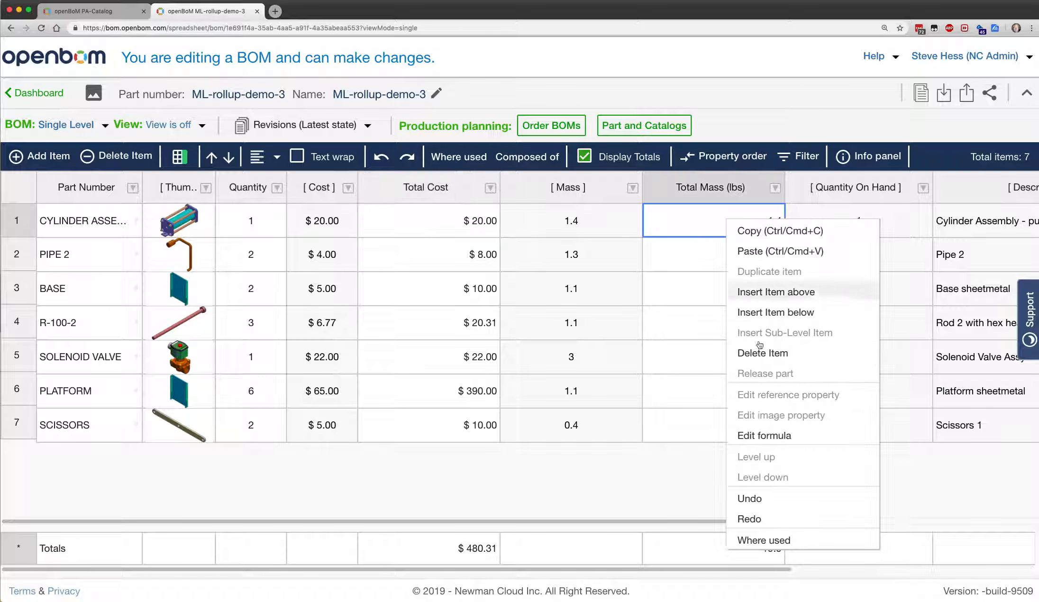
left_click(786, 434)
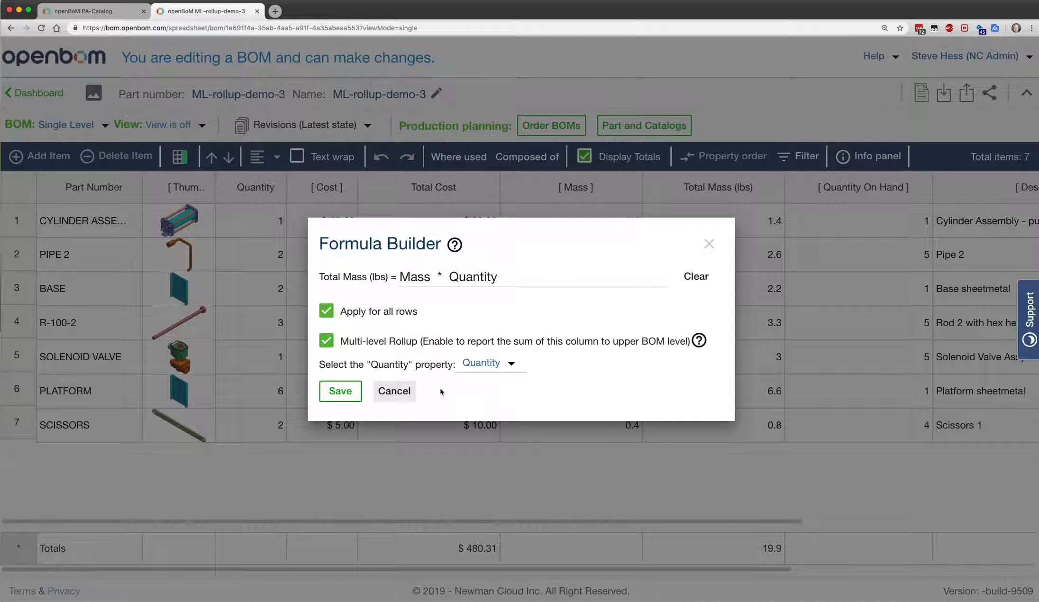
left_click(340, 391)
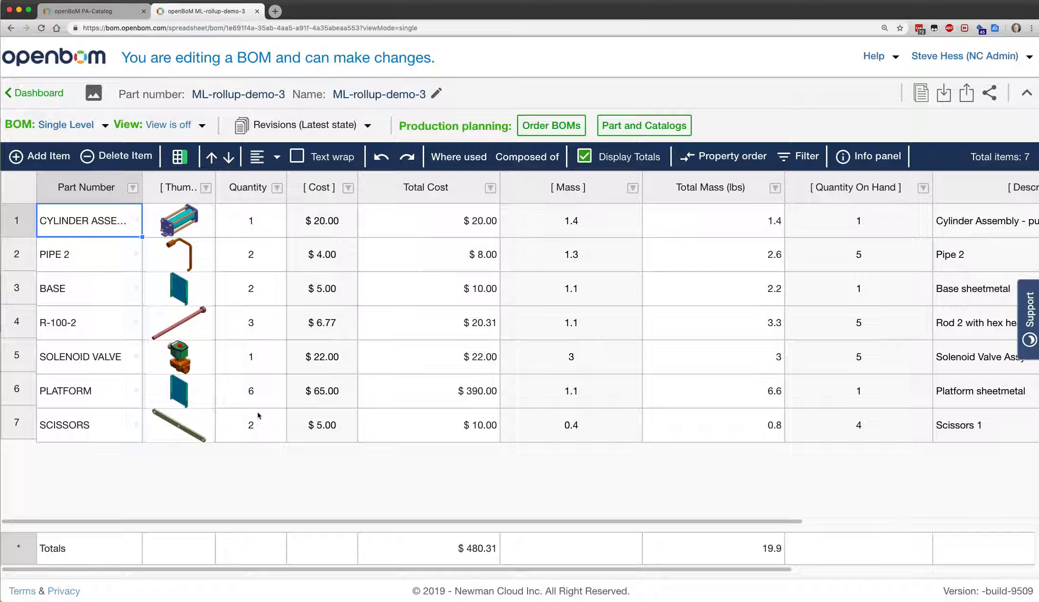
left_click(96, 13)
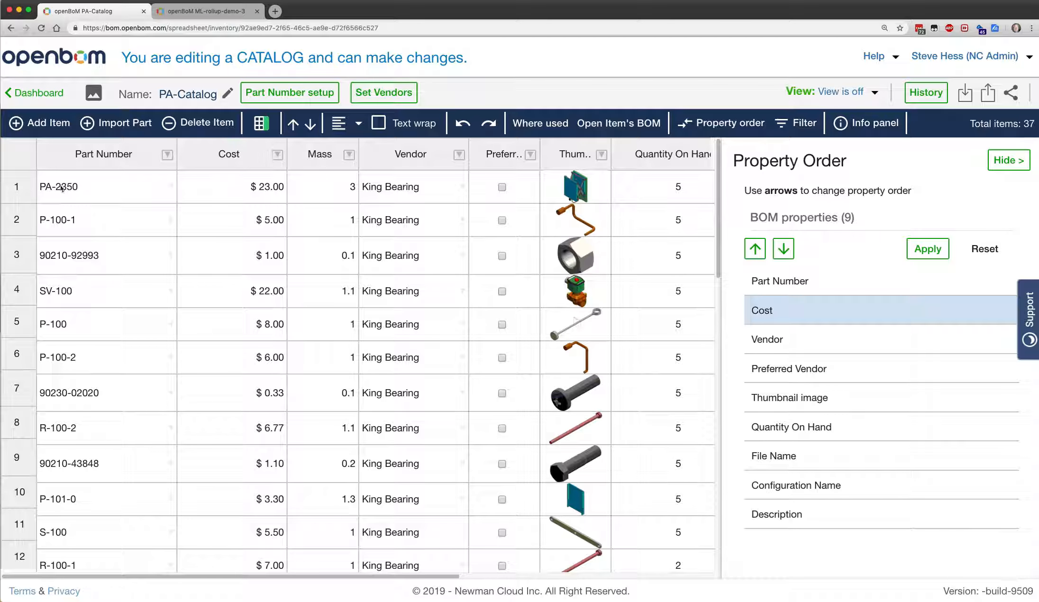
left_click(209, 11)
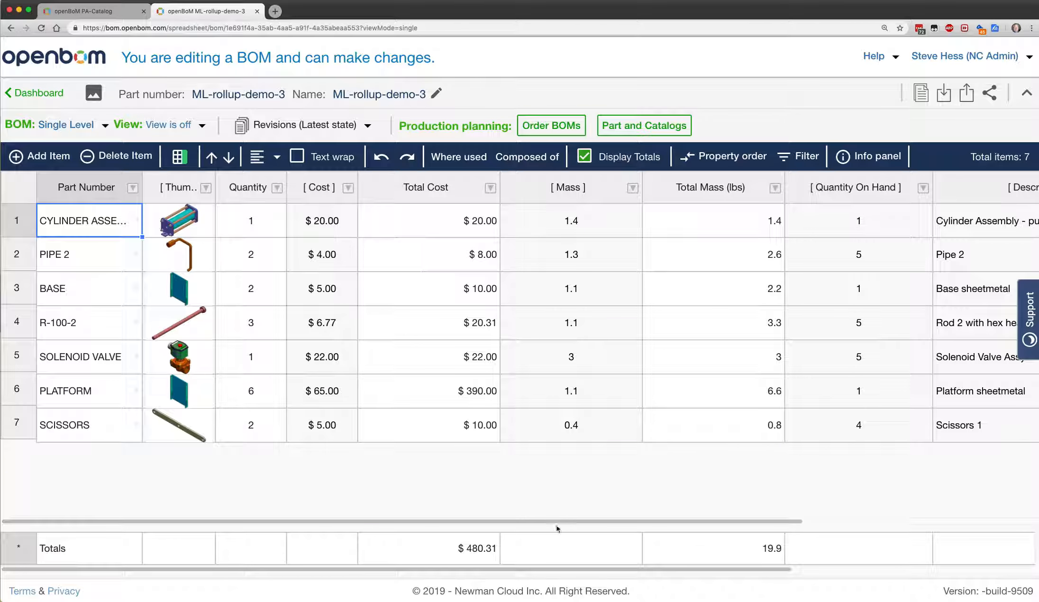